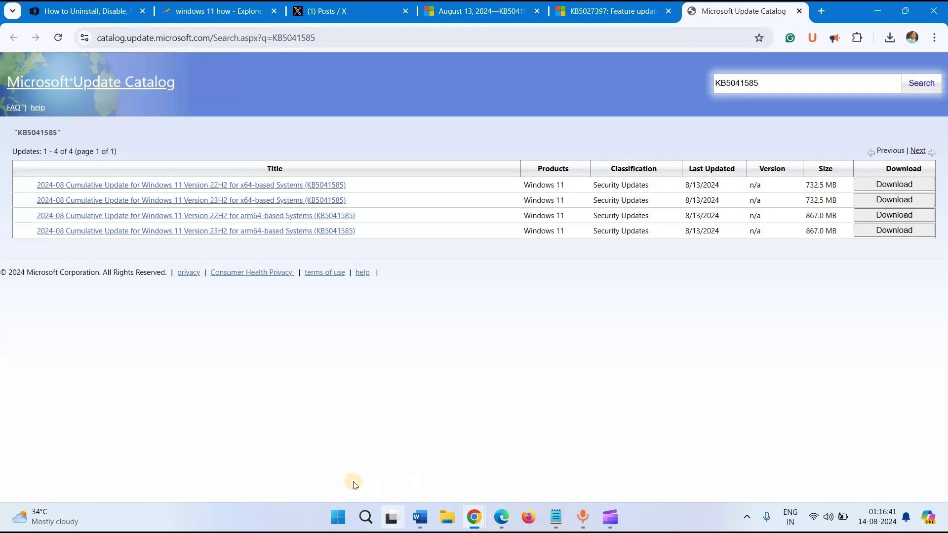
Step: Check Settings > System > About to confirm Windows 11 23H2 on an x64-based processor
{"action": "left_click", "coordinate": [334, 518]}
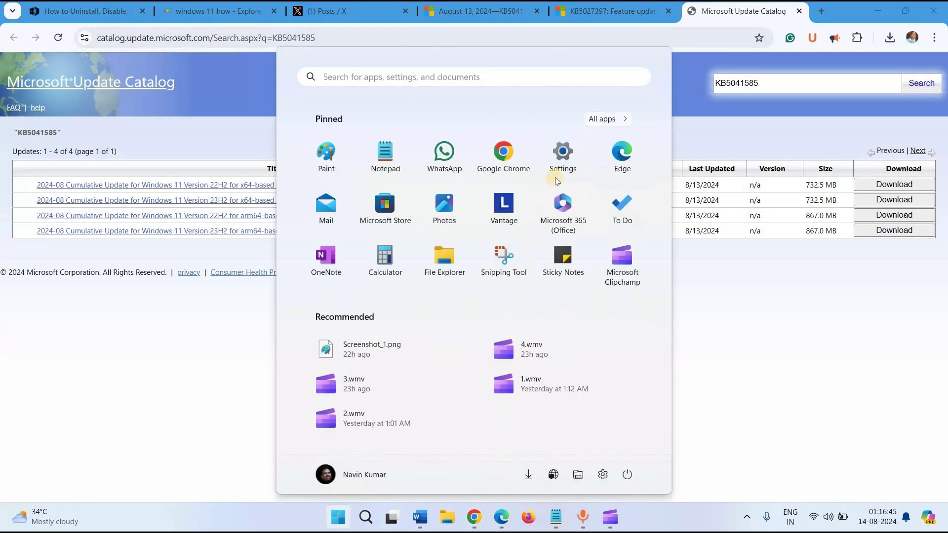
{"action": "left_click", "coordinate": [562, 163]}
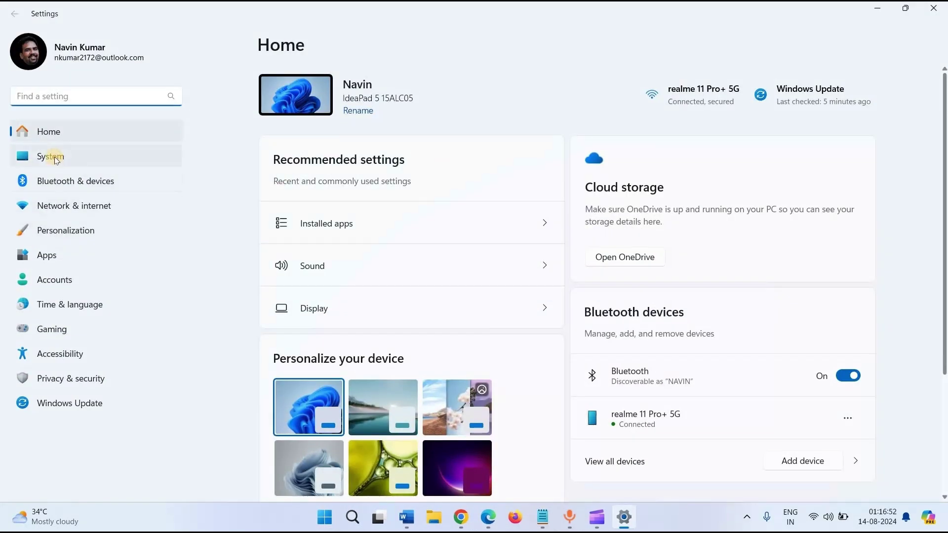
{"action": "left_click", "coordinate": [51, 157]}
{"action": "scroll", "coordinate": [346, 395], "scroll_direction": "down", "scroll_amount": 10}
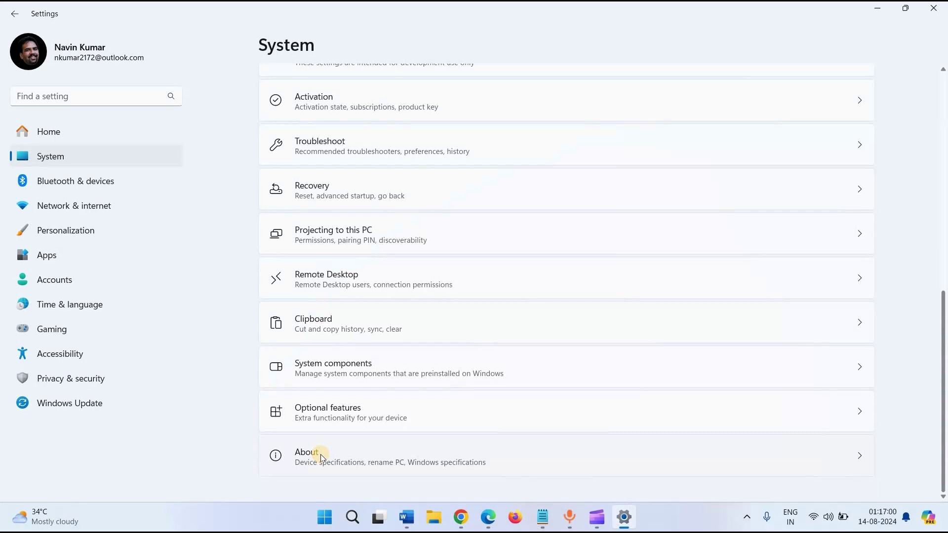
{"action": "left_click", "coordinate": [322, 456]}
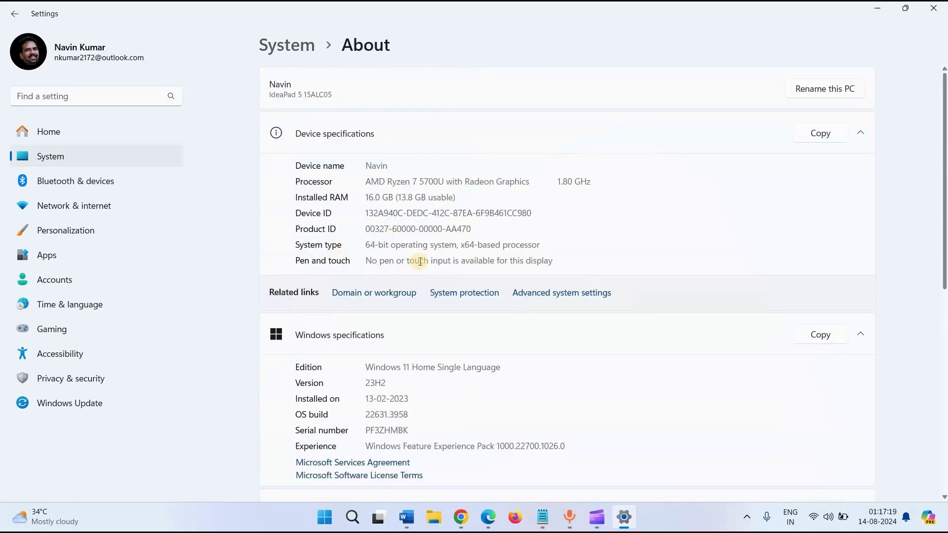
{"action": "left_click_drag", "start_coordinate": [460, 246], "coordinate": [541, 247]}
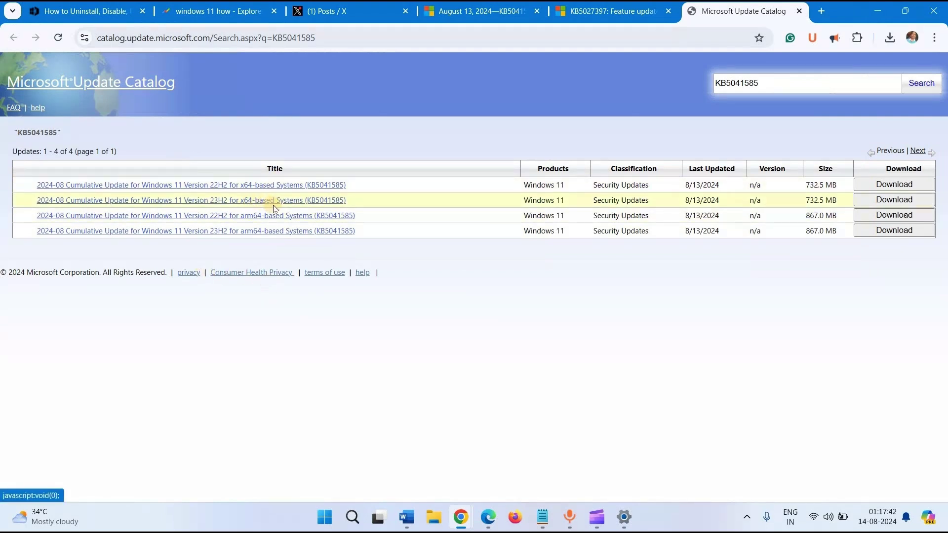
Step: Download the 2024-08 Cumulative Update KB5041585 for Windows 11 Version 23H2 x64-based Systems
{"action": "left_click", "coordinate": [882, 202]}
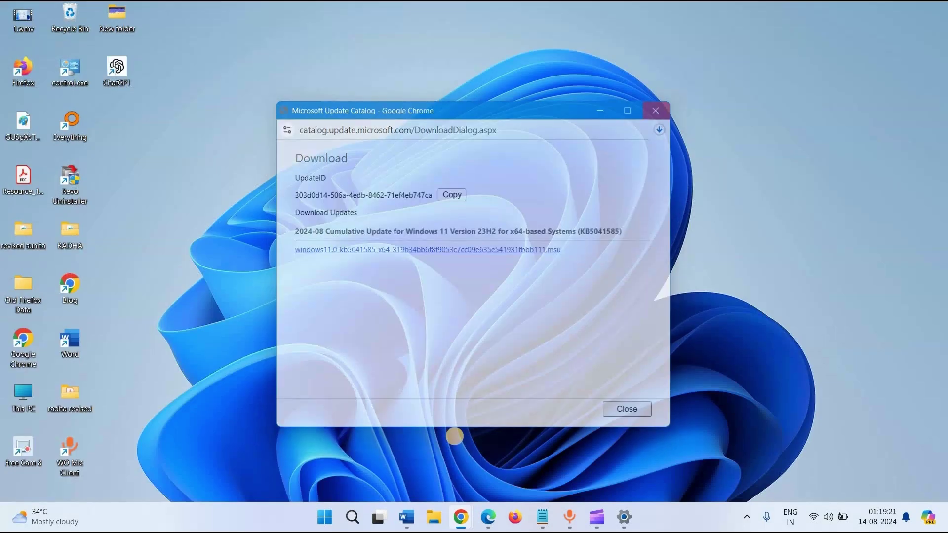
Step: Show the right-click options for the KB5041585 .msu file in the Downloads folder
{"action": "left_click", "coordinate": [436, 518]}
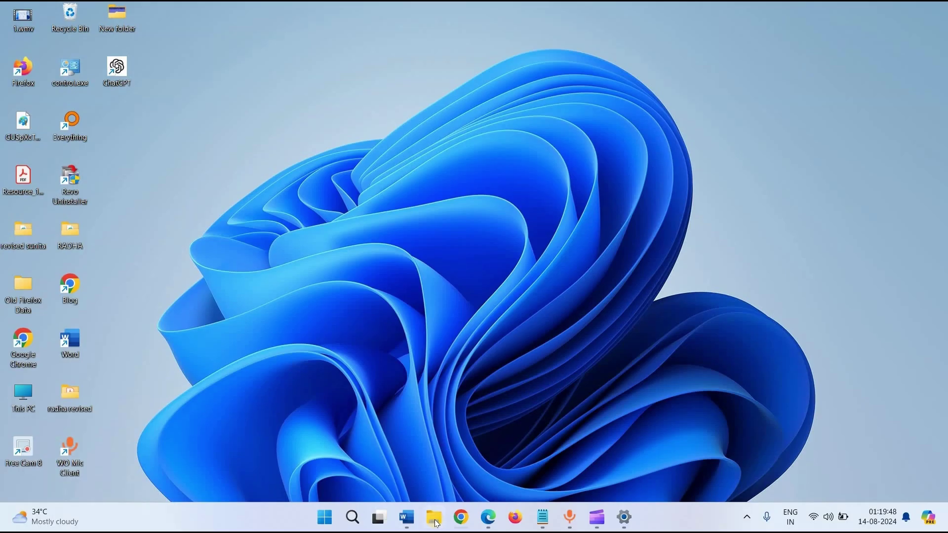
{"action": "left_click", "coordinate": [434, 518]}
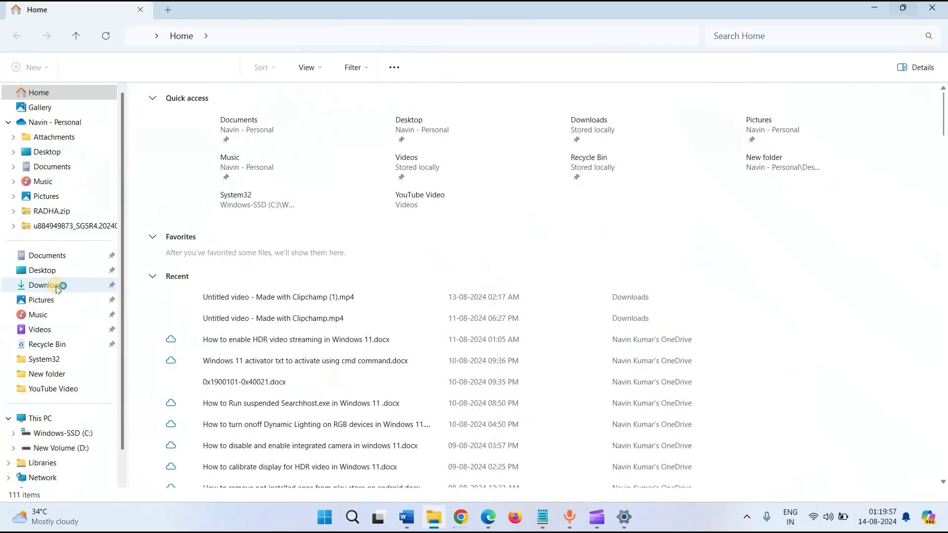
{"action": "left_click", "coordinate": [47, 285]}
{"action": "left_click", "coordinate": [352, 200]}
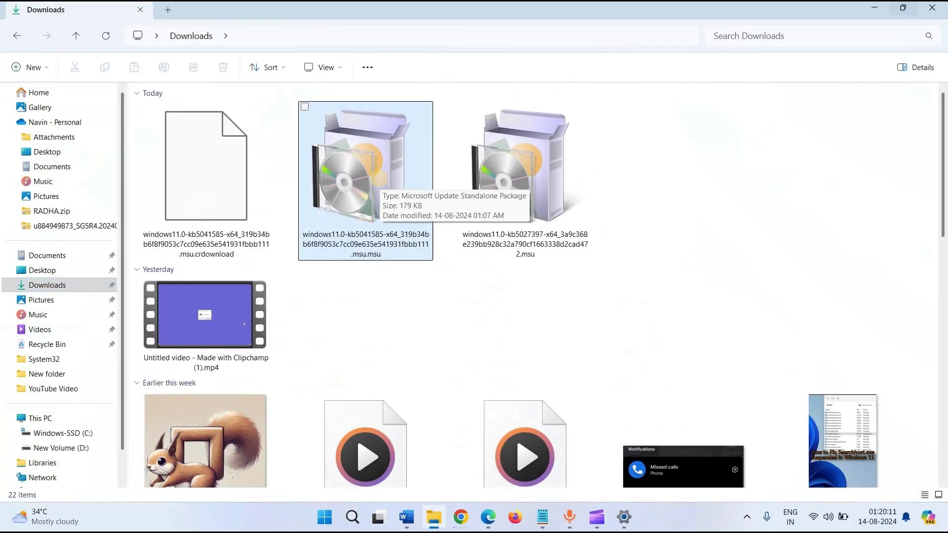
{"action": "right_click", "coordinate": [354, 202]}
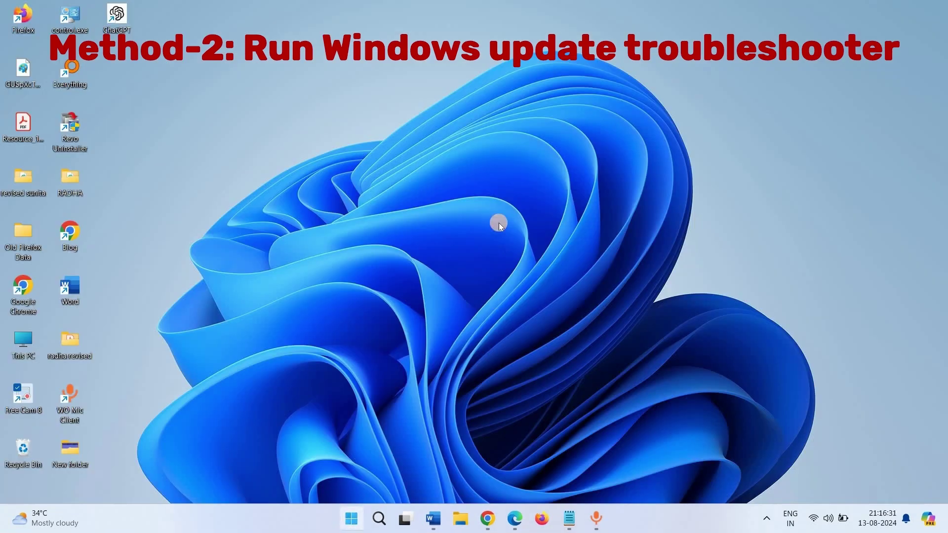
Step: Run the Windows Update troubleshooter from System > Troubleshoot > Other troubleshooters
{"action": "key", "text": "super"}
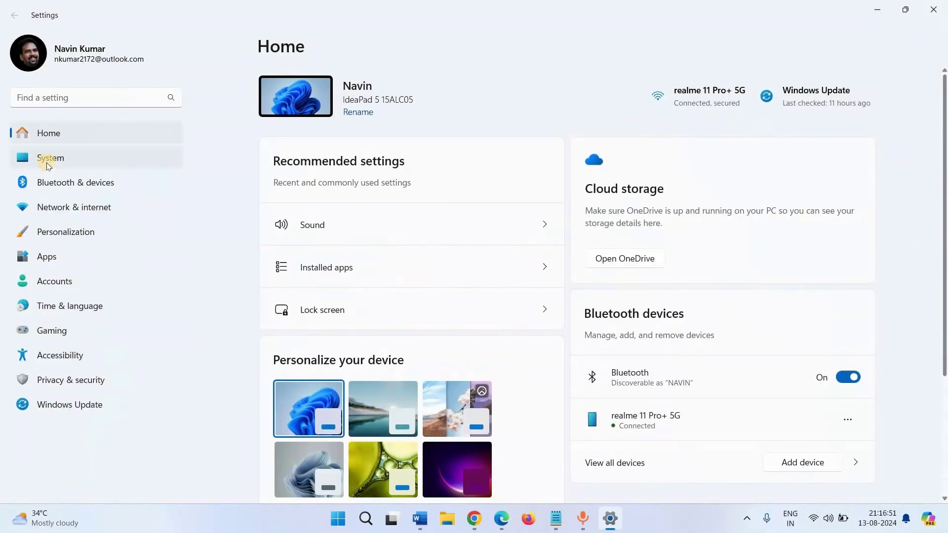
{"action": "left_click", "coordinate": [47, 159]}
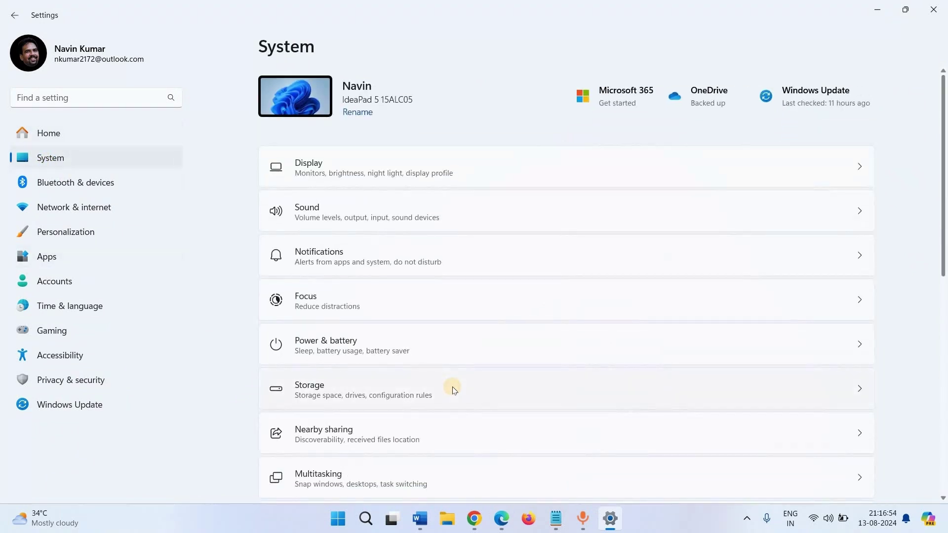
{"action": "scroll", "coordinate": [376, 287], "scroll_direction": "down", "scroll_amount": 8}
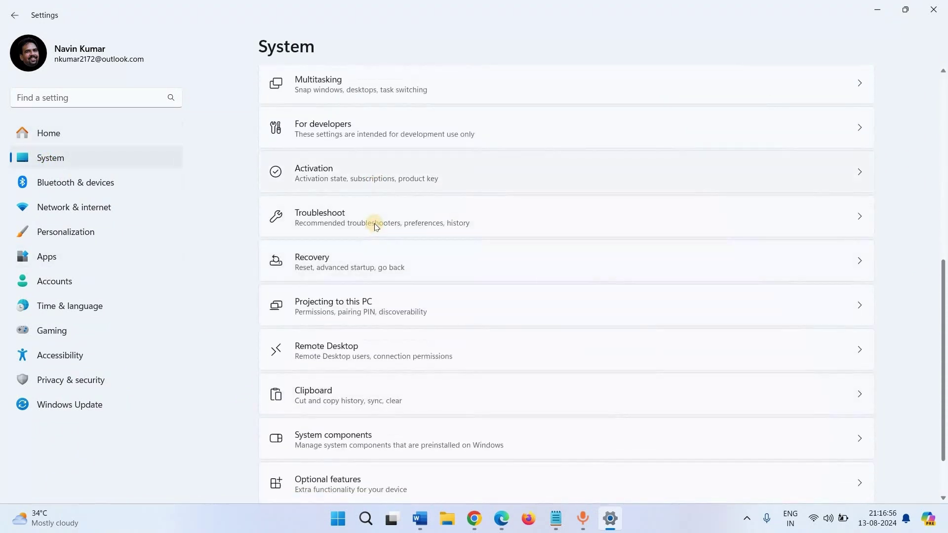
{"action": "left_click", "coordinate": [374, 223]}
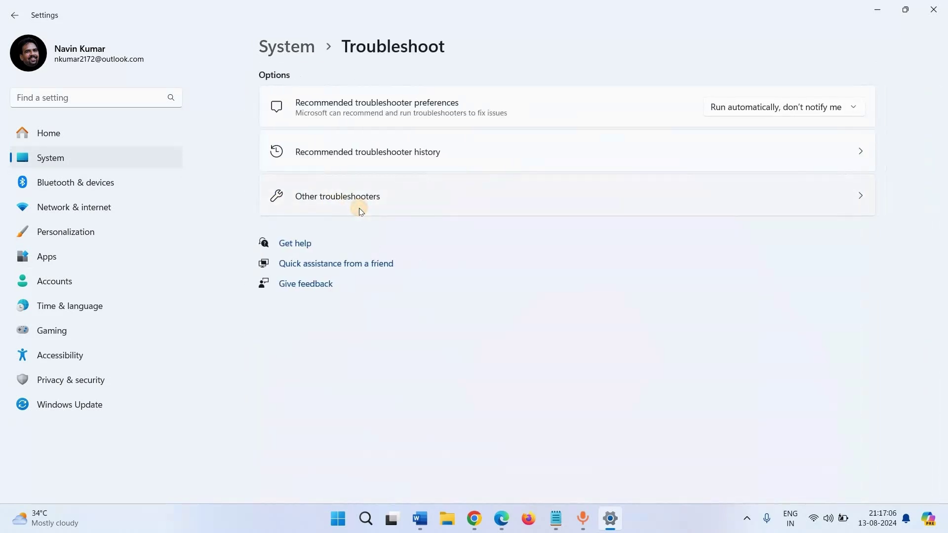
{"action": "left_click", "coordinate": [389, 228]}
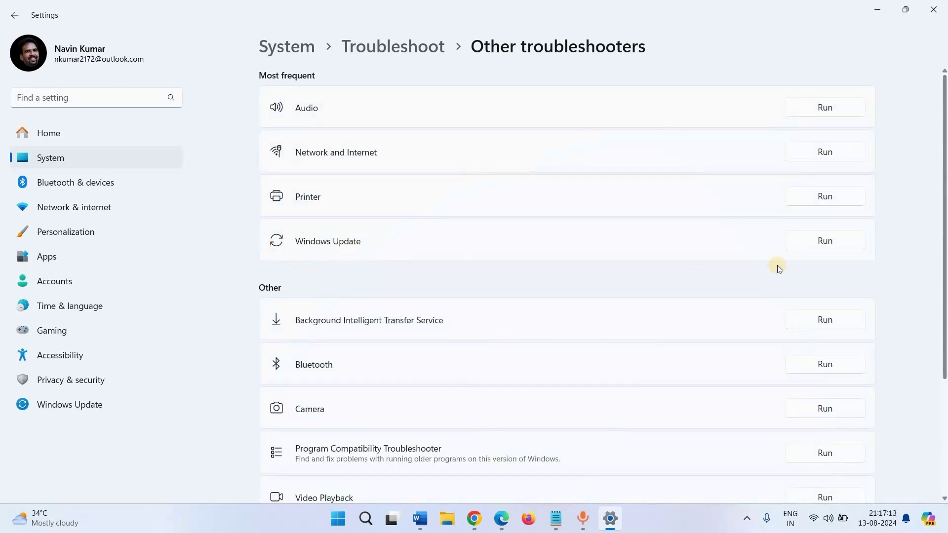
{"action": "left_click", "coordinate": [825, 241]}
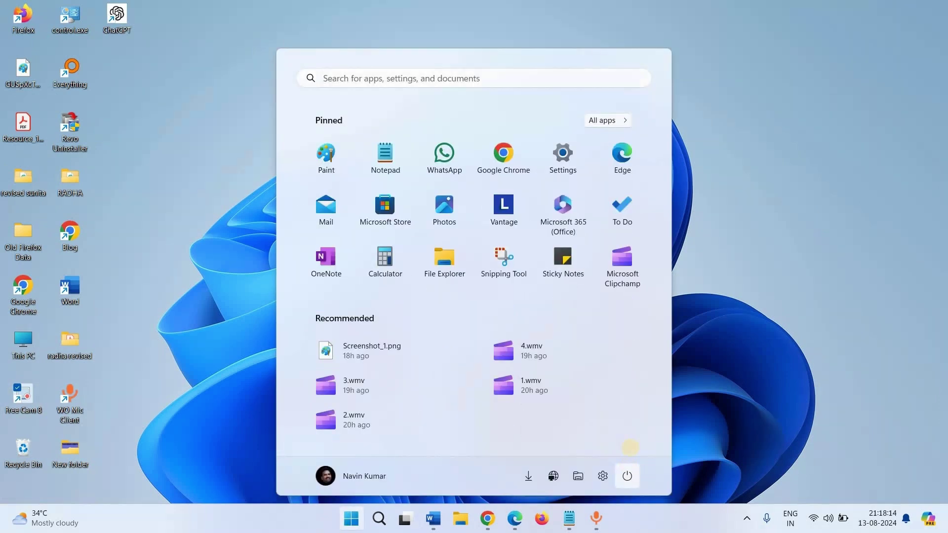
Step: Show the restart power options, then dismiss them and close the Start menu
{"action": "left_click", "coordinate": [631, 475]}
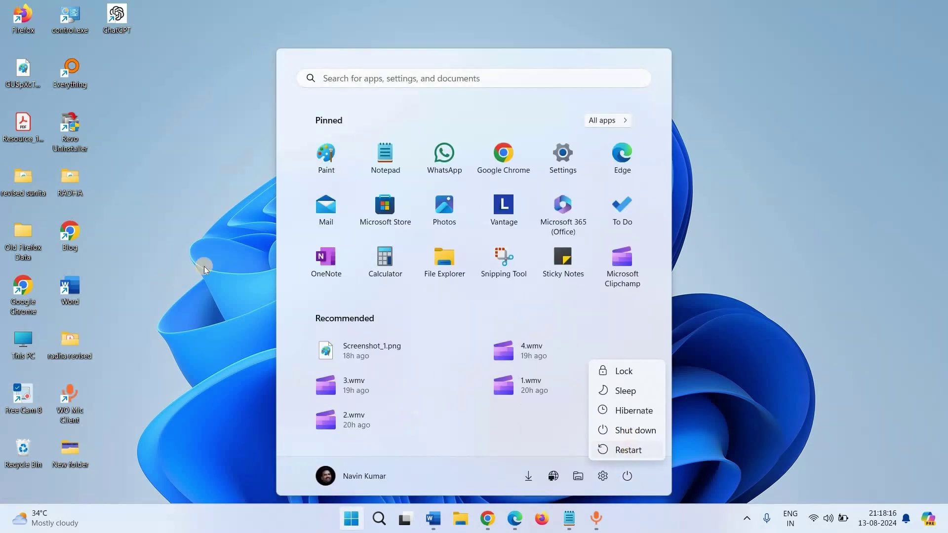
{"action": "key", "text": "Escape"}
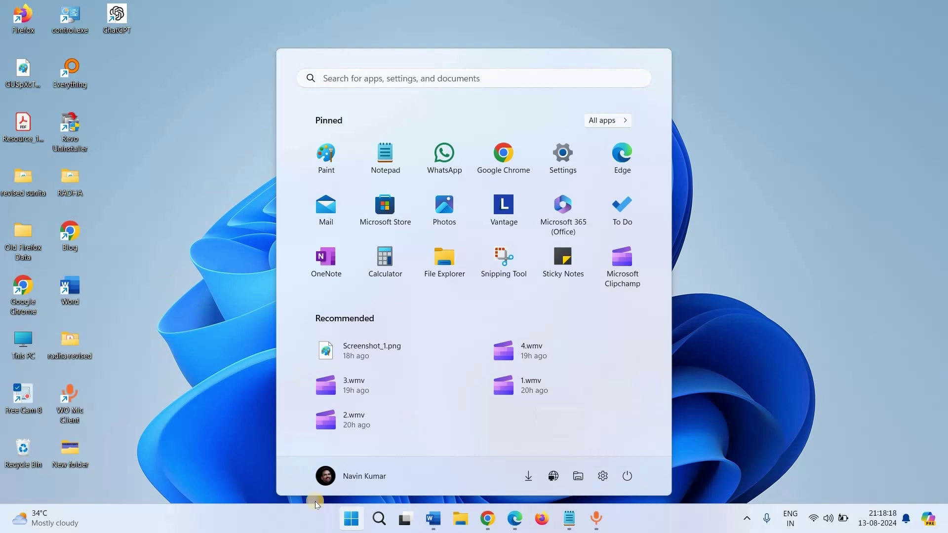
{"action": "left_click", "coordinate": [317, 504]}
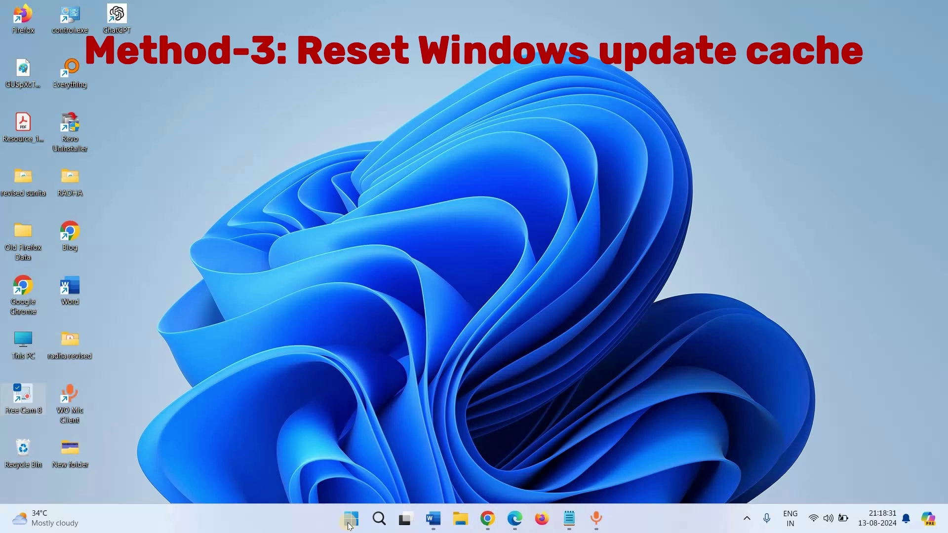
Step: Stop the wuauserv service with net stop wuauserv in an administrator Command Prompt
{"action": "left_click", "coordinate": [349, 526]}
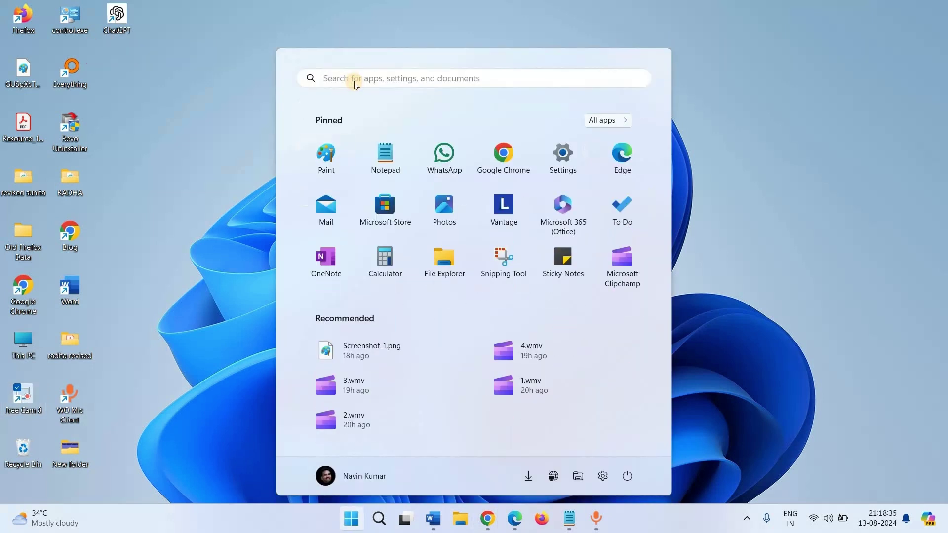
{"action": "left_click", "coordinate": [356, 82]}
{"action": "type", "text": "c"}
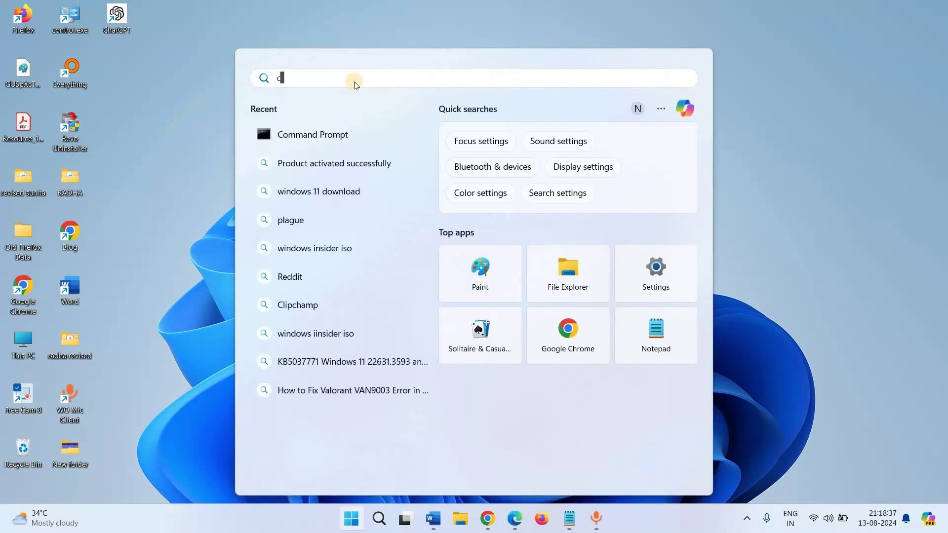
{"action": "type", "text": "md"}
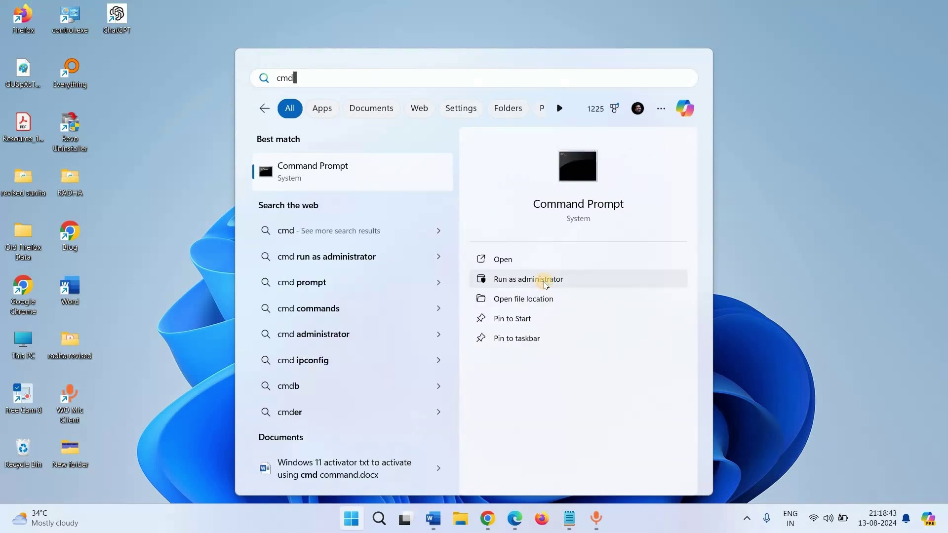
{"action": "left_click", "coordinate": [431, 221]}
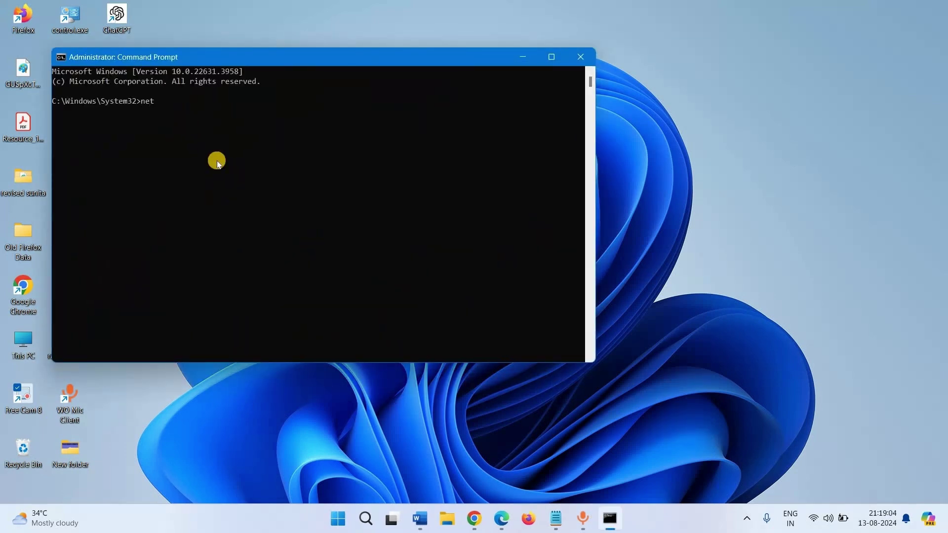
{"action": "type", "text": "stop wuauserv"}
{"action": "key", "text": "Return"}
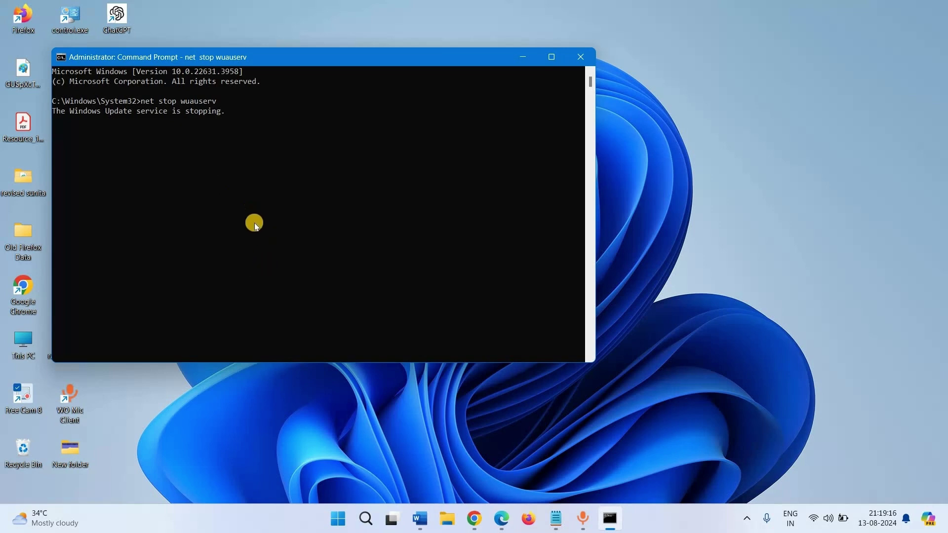
Step: Maximize Notepad and select the update-reset commands from line 2 to the end
{"action": "left_click", "coordinate": [553, 518]}
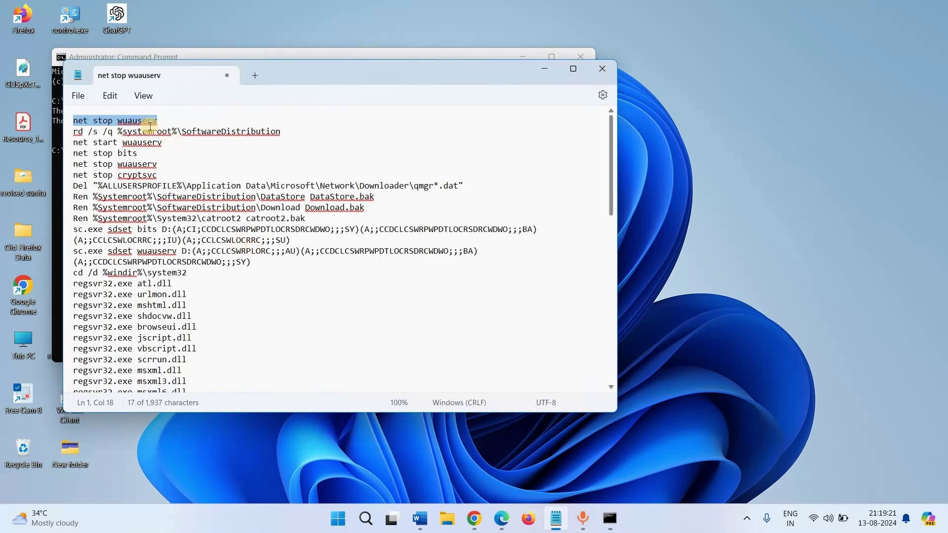
{"action": "left_click", "coordinate": [573, 69]}
{"action": "left_click", "coordinate": [85, 67]}
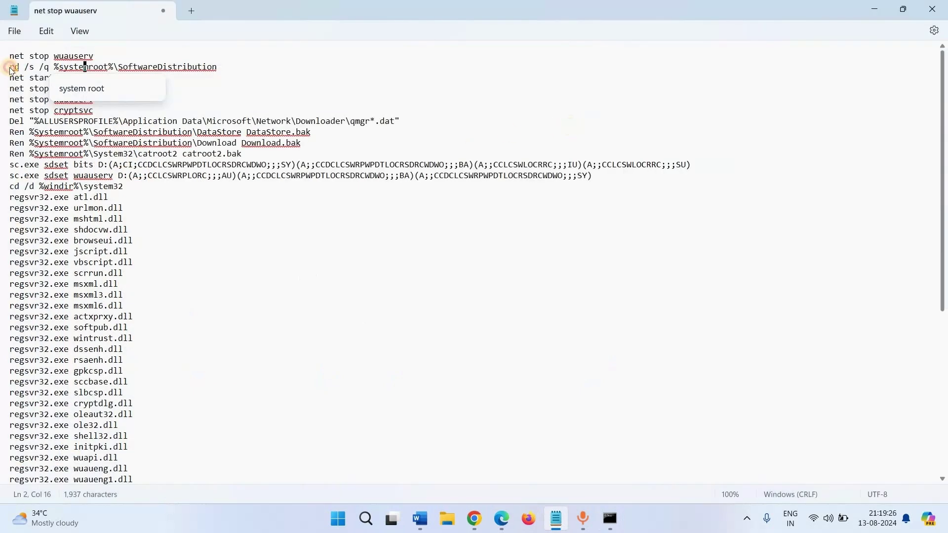
{"action": "left_click", "coordinate": [11, 69]}
{"action": "left_click", "coordinate": [215, 495], "text": "shift"}
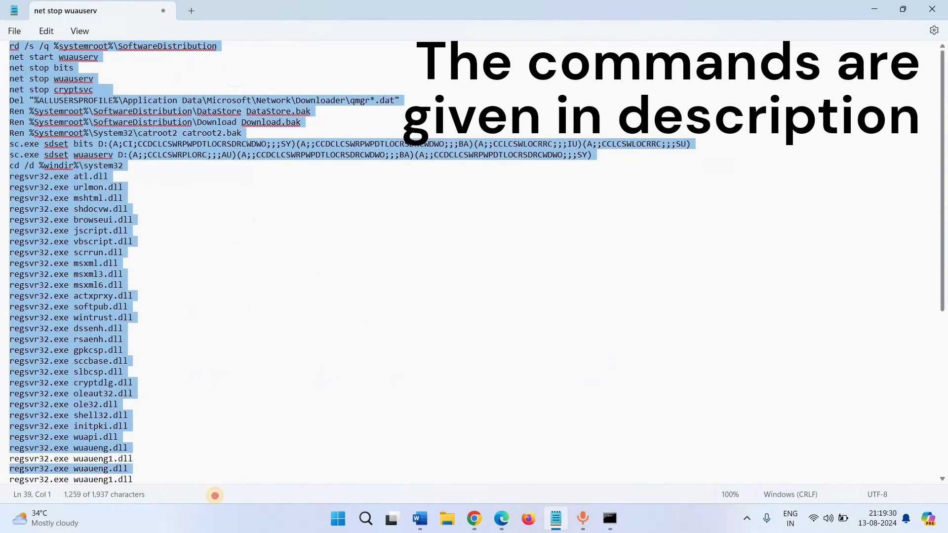
{"action": "left_click_drag", "start_coordinate": [214, 495], "coordinate": [217, 370]}
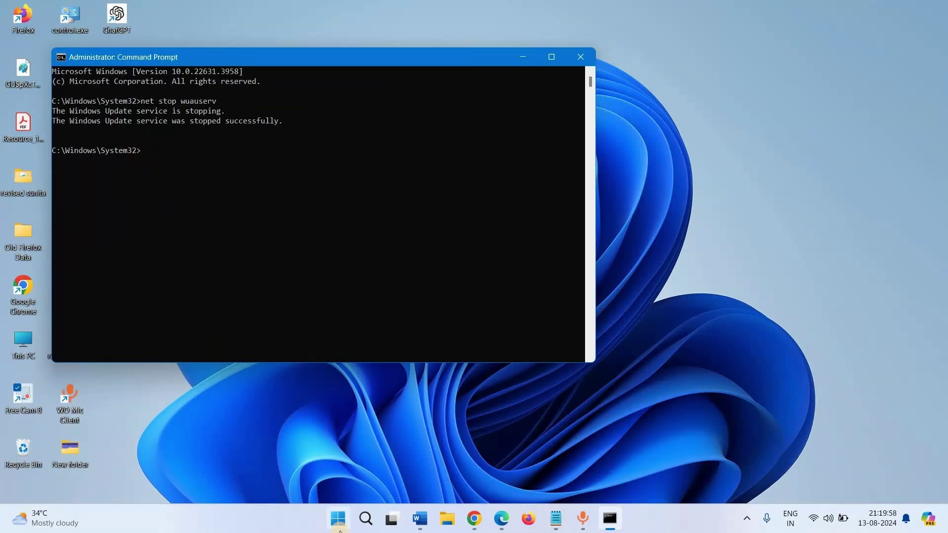
Step: Restart the PC from the Start menu's power options
{"action": "left_click", "coordinate": [339, 528]}
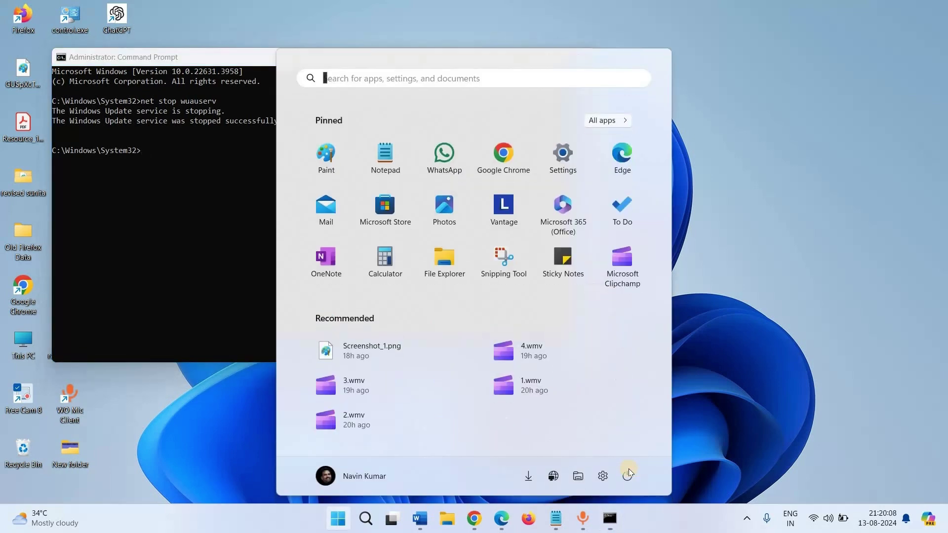
{"action": "left_click", "coordinate": [627, 472]}
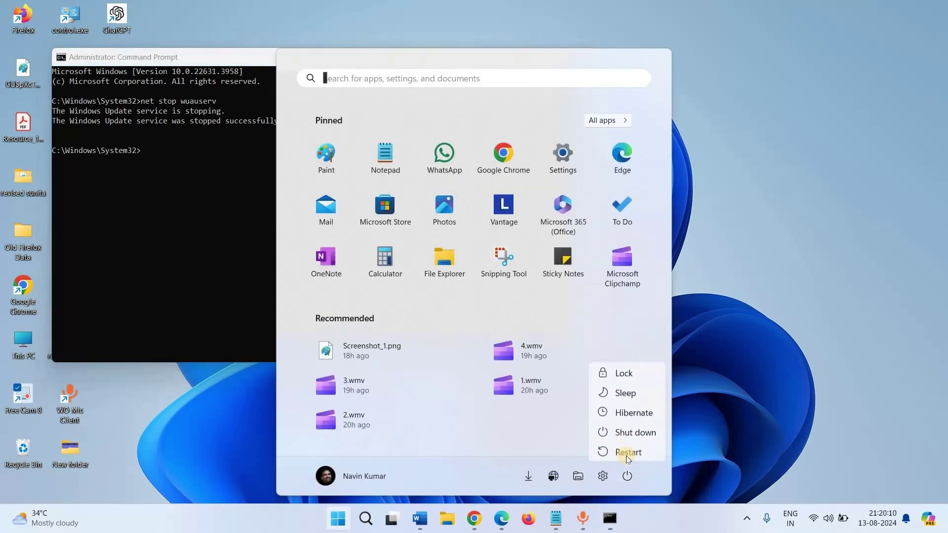
{"action": "left_click", "coordinate": [491, 455]}
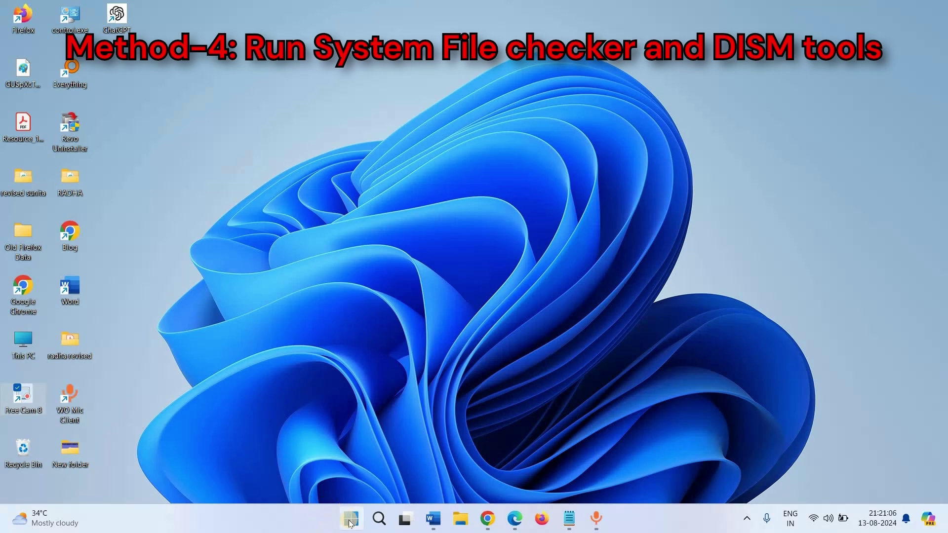
Step: Launch Command Prompt as administrator by searching for cmd
{"action": "key", "text": "super"}
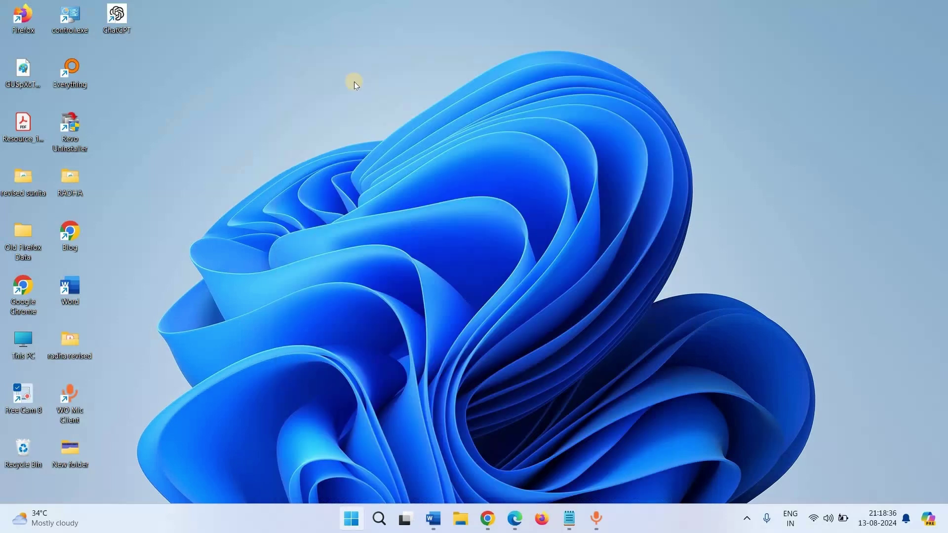
{"action": "key", "text": "super"}
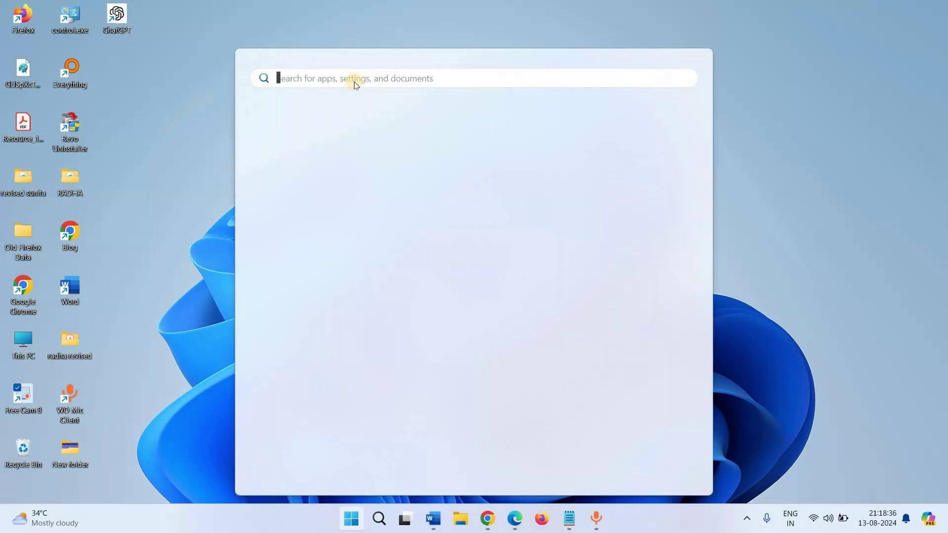
{"action": "type", "text": "cmd"}
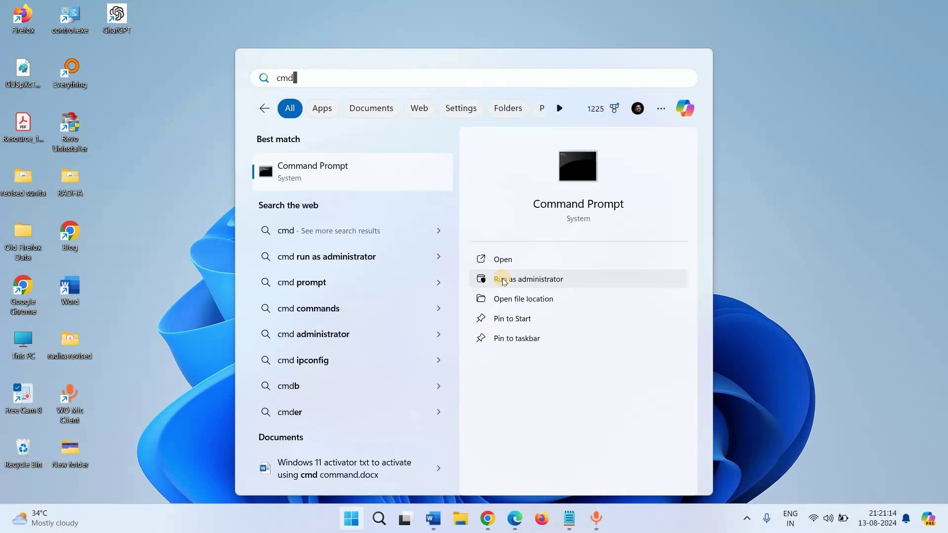
{"action": "left_click", "coordinate": [356, 176]}
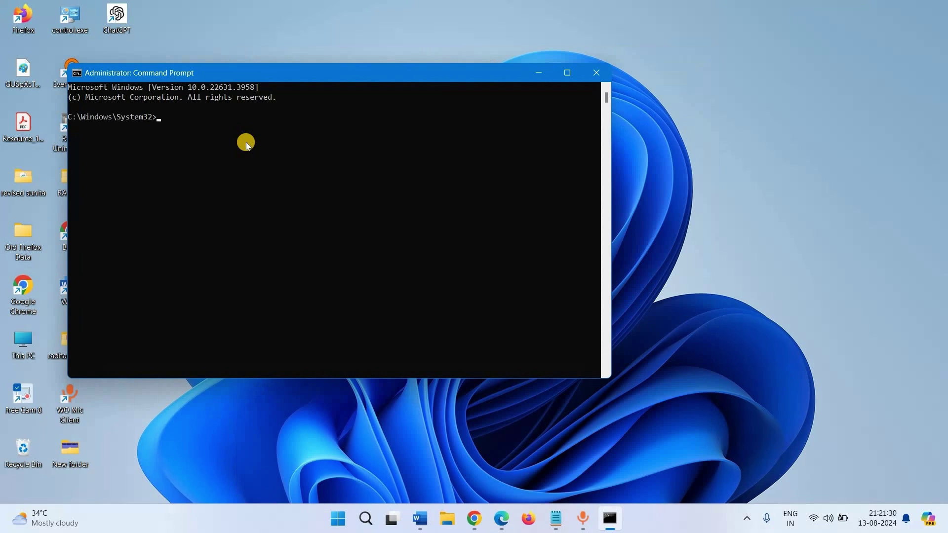
Step: Run sfc /scannow, then start dism /online /cleanup-image /scanhealth
{"action": "type", "text": "sfc /scannow"}
{"action": "key", "text": "Return"}
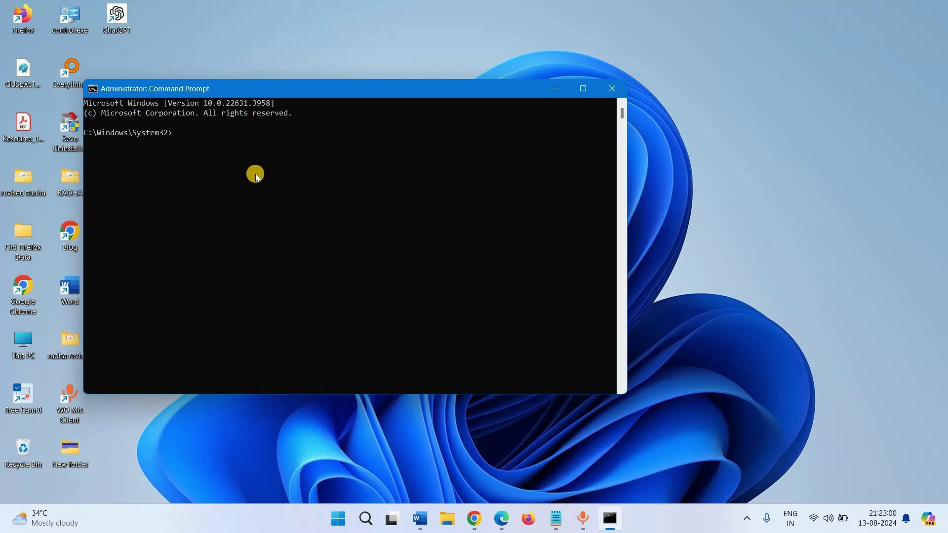
{"action": "type", "text": "dism /online /cleanup-ima"}
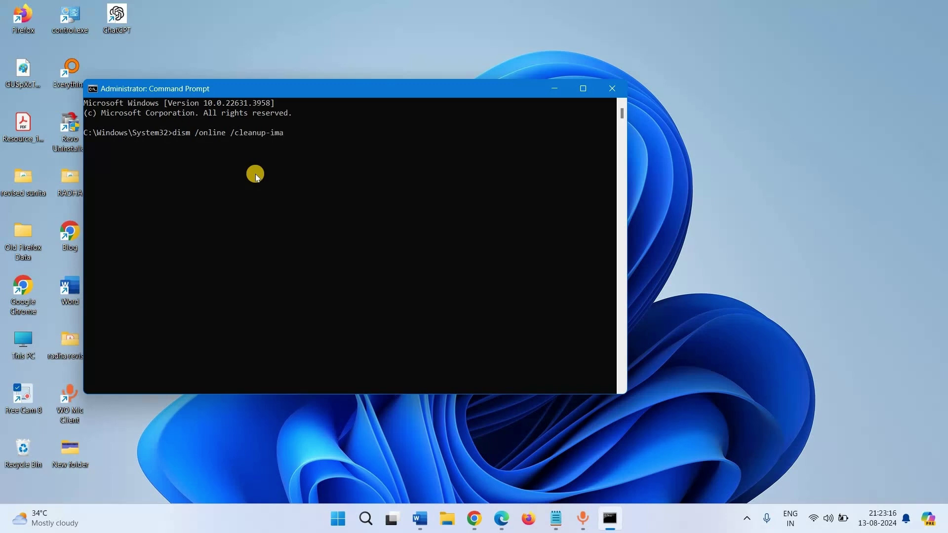
{"action": "type", "text": "ge /scanhealth"}
{"action": "key", "text": "Return"}
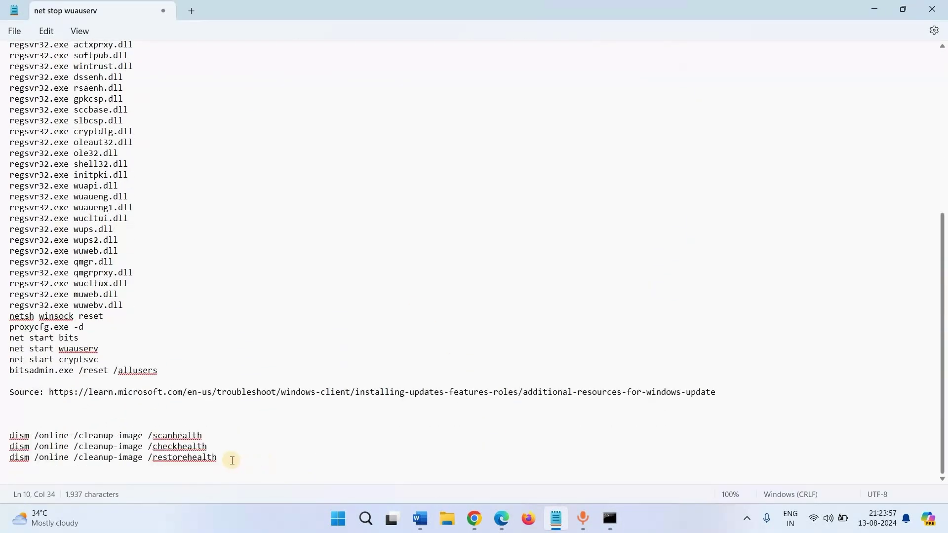
Step: Select the full dism /online /cleanup-image /scanhealth line in Notepad's command notes
{"action": "left_click_drag", "start_coordinate": [2, 433], "coordinate": [76, 477]}
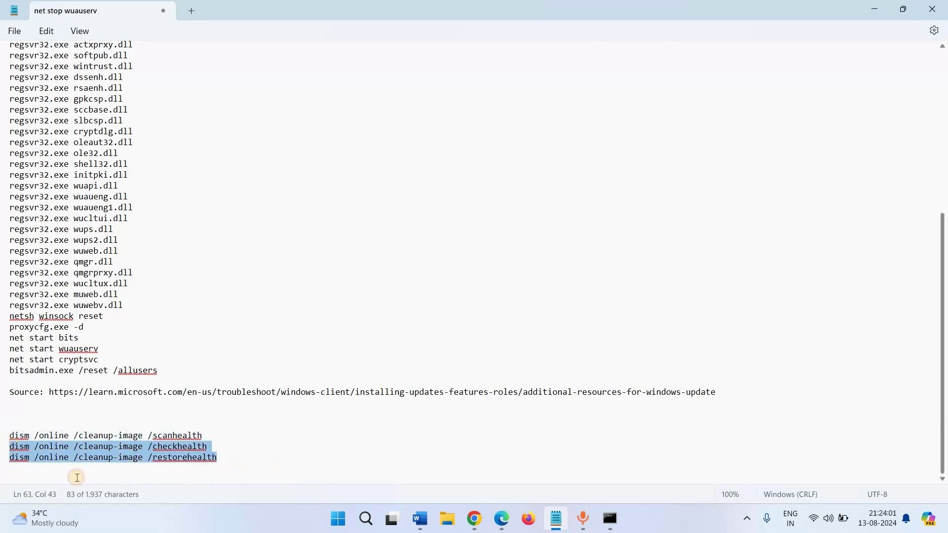
{"action": "left_click", "coordinate": [199, 433]}
{"action": "left_click_drag", "start_coordinate": [202, 436], "coordinate": [118, 436]}
{"action": "key", "text": "shift+Home"}
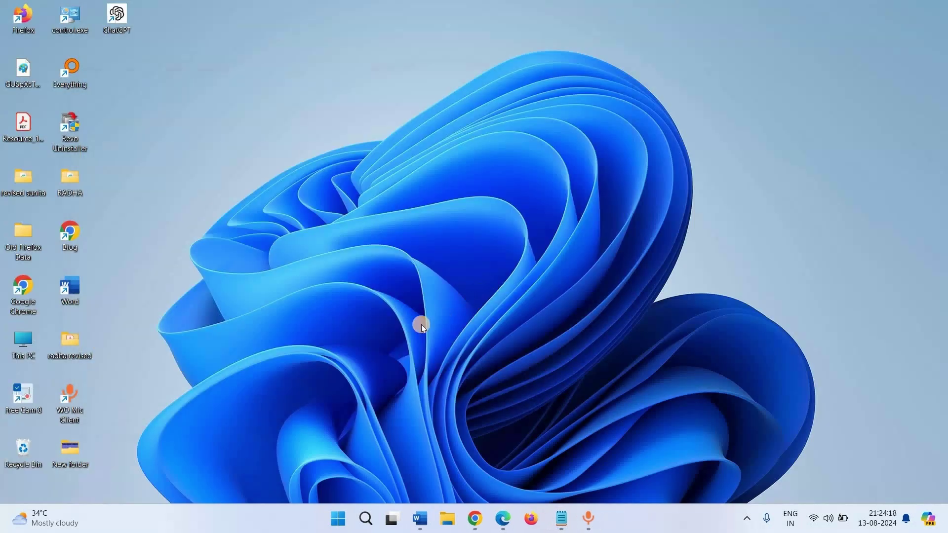
{"action": "left_click", "coordinate": [348, 523]}
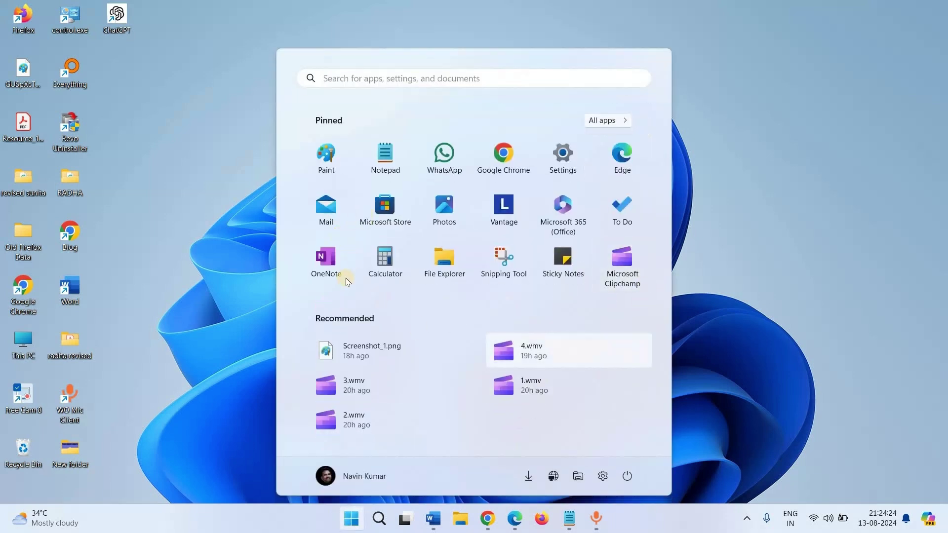
{"action": "left_click", "coordinate": [352, 519]}
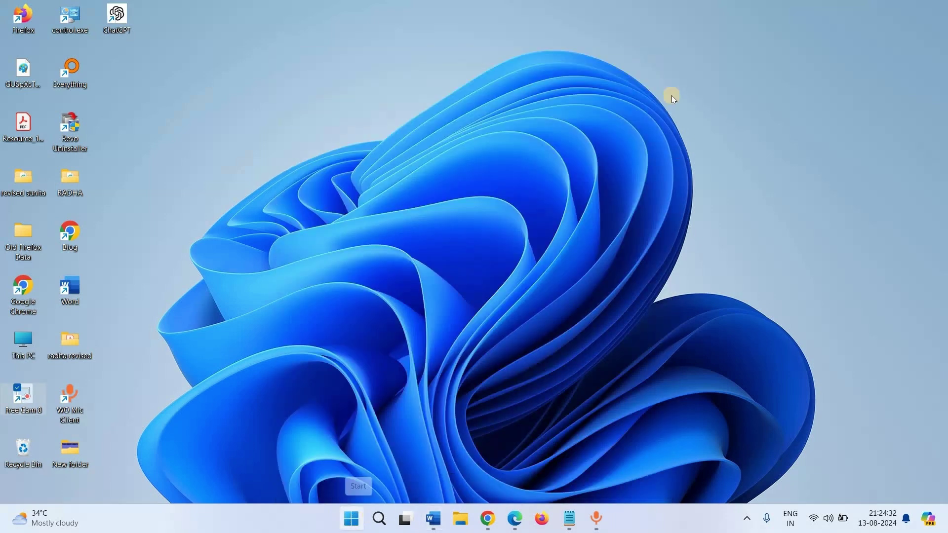
{"action": "key", "text": "super"}
{"action": "left_click", "coordinate": [562, 154]}
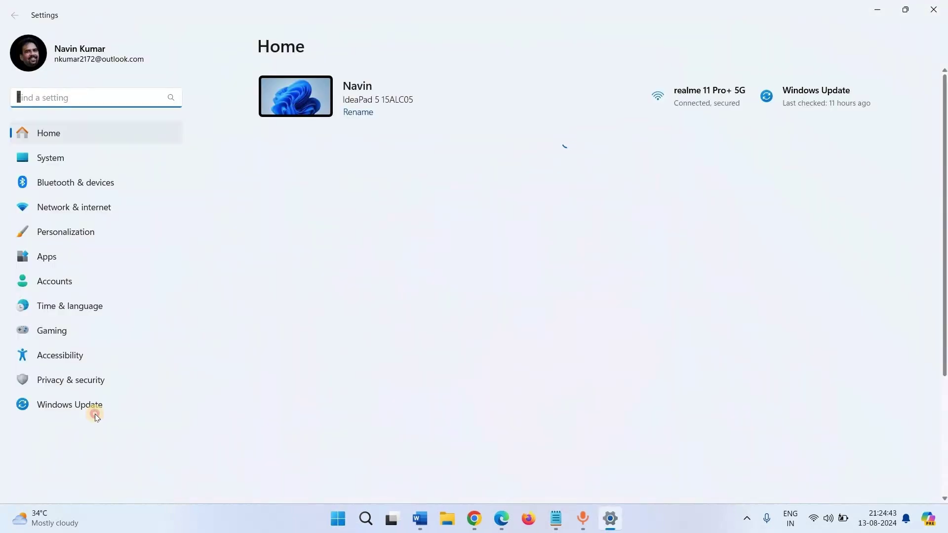
{"action": "left_click", "coordinate": [95, 413]}
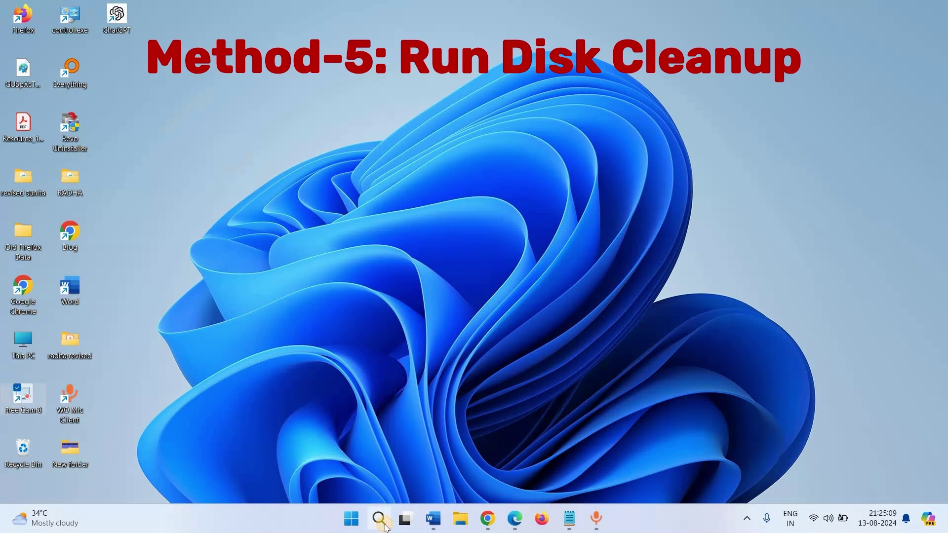
Step: Search Windows for cleanmgr to find Disk Cleanup
{"action": "key", "text": "super+s"}
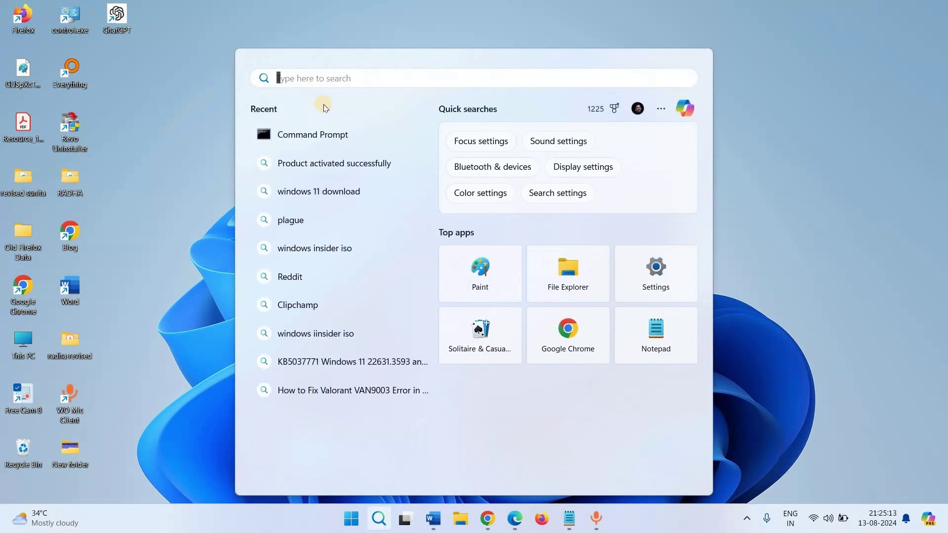
{"action": "type", "text": "cleanm"}
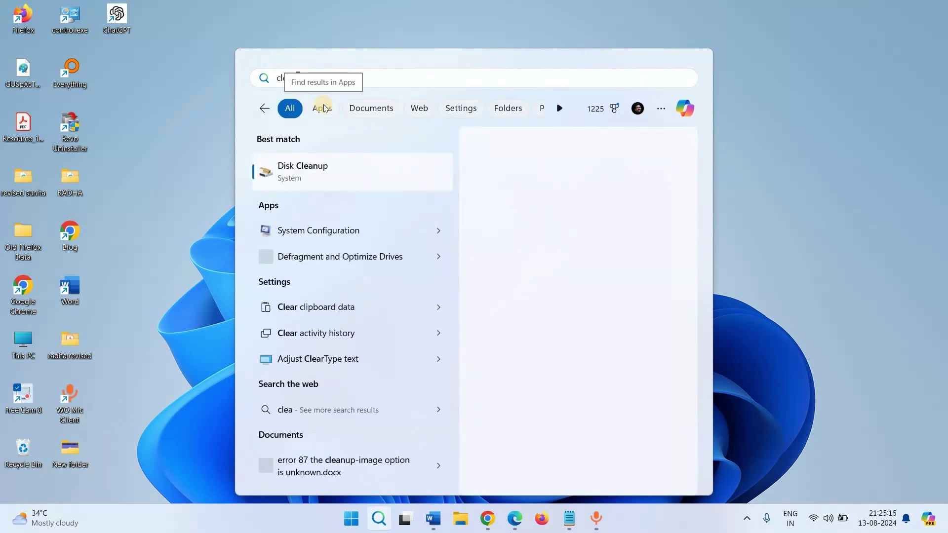
{"action": "type", "text": "gr"}
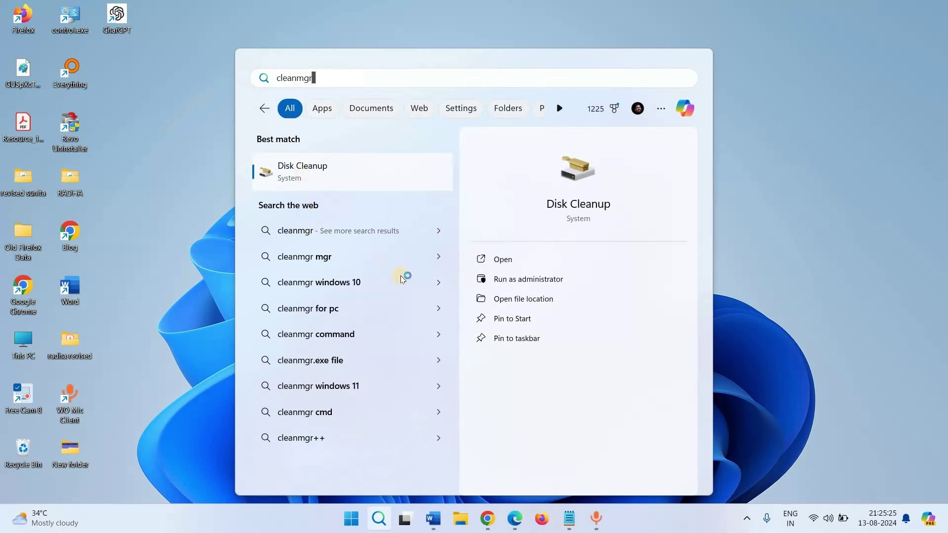
Step: Launch Disk Cleanup, scan Windows-SSD (C:) finding 432 MB, then choose system-files cleanup
{"action": "key", "text": "Return"}
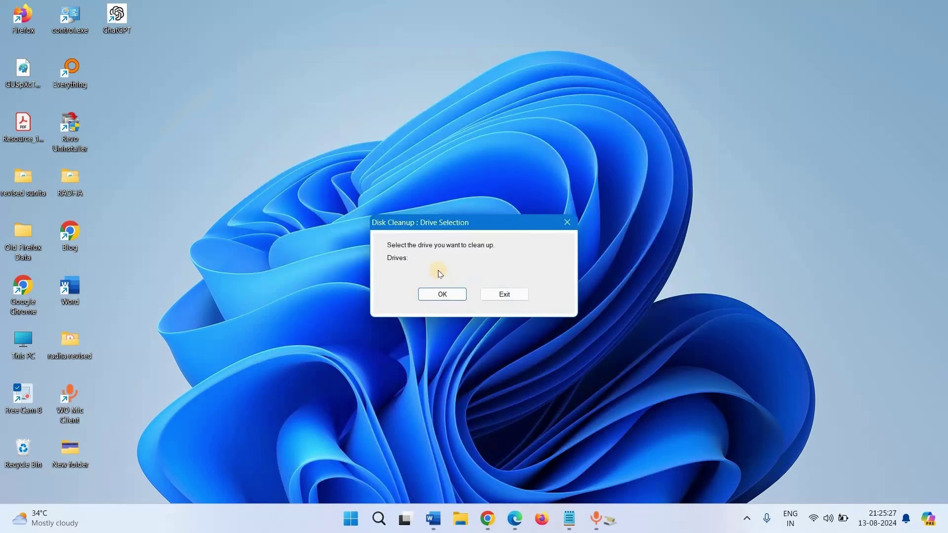
{"action": "left_click", "coordinate": [439, 273]}
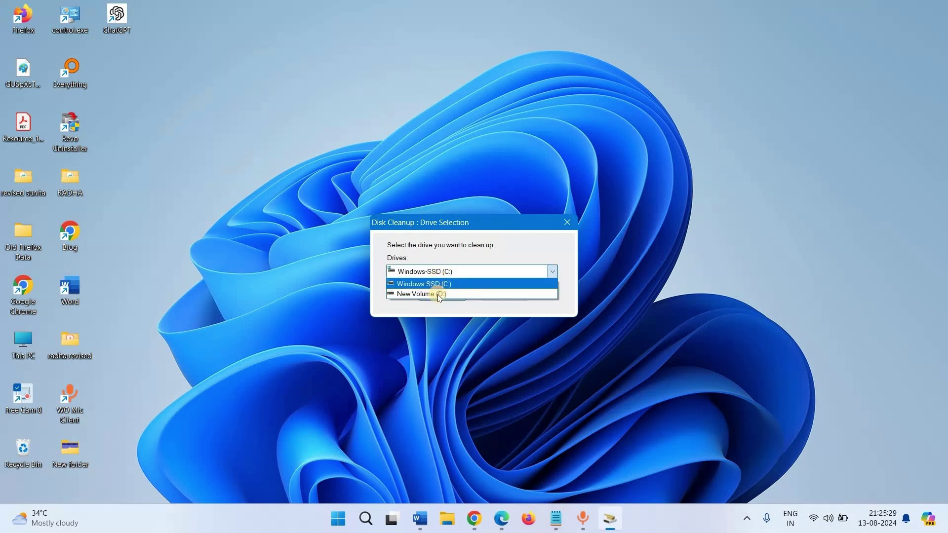
{"action": "left_click", "coordinate": [431, 285]}
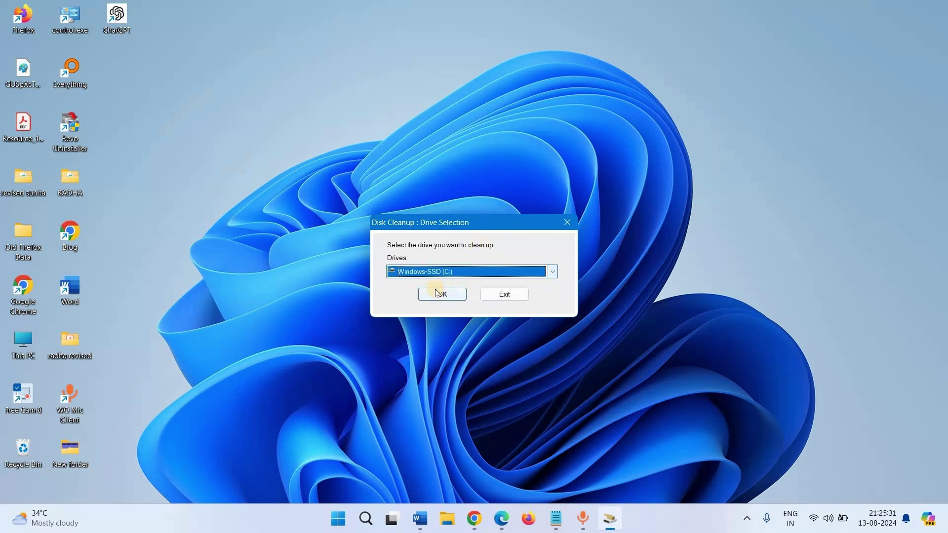
{"action": "left_click", "coordinate": [436, 295]}
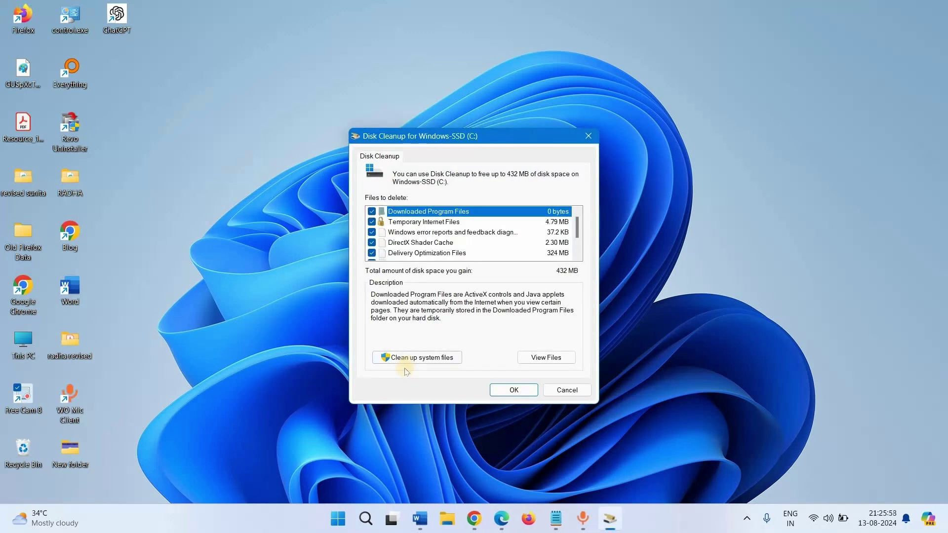
{"action": "left_click", "coordinate": [412, 359]}
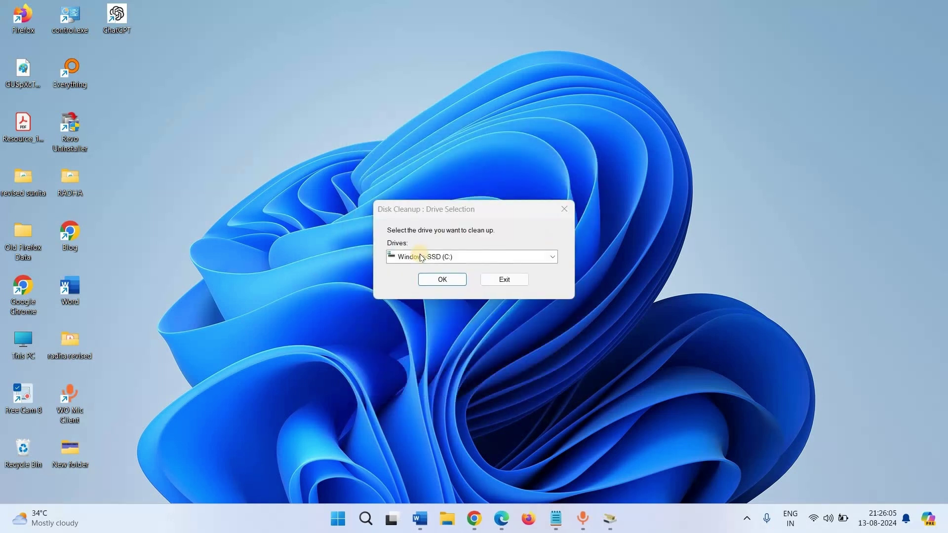
Step: Scan Windows-SSD (C:) including system files, finding 2.83 GB to free
{"action": "left_click", "coordinate": [426, 257]}
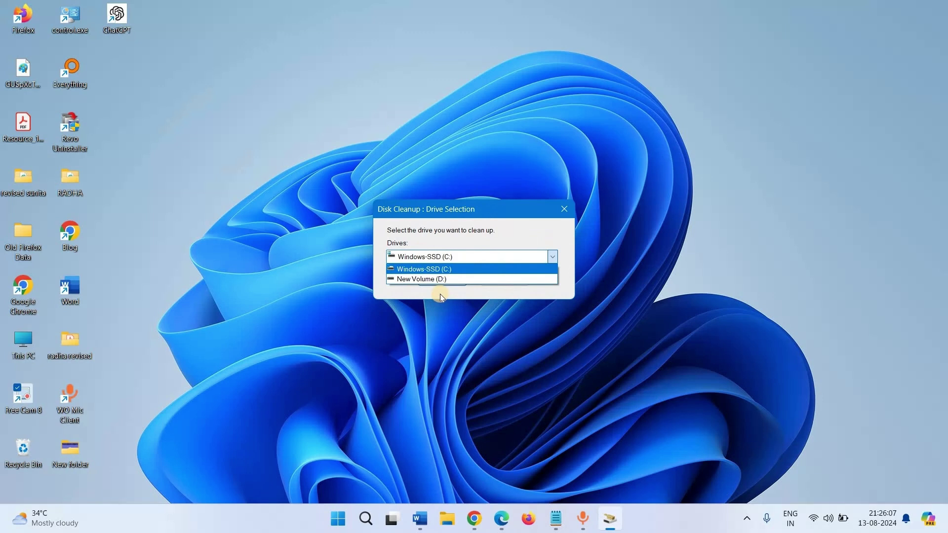
{"action": "left_click", "coordinate": [440, 294]}
{"action": "left_click", "coordinate": [438, 281]}
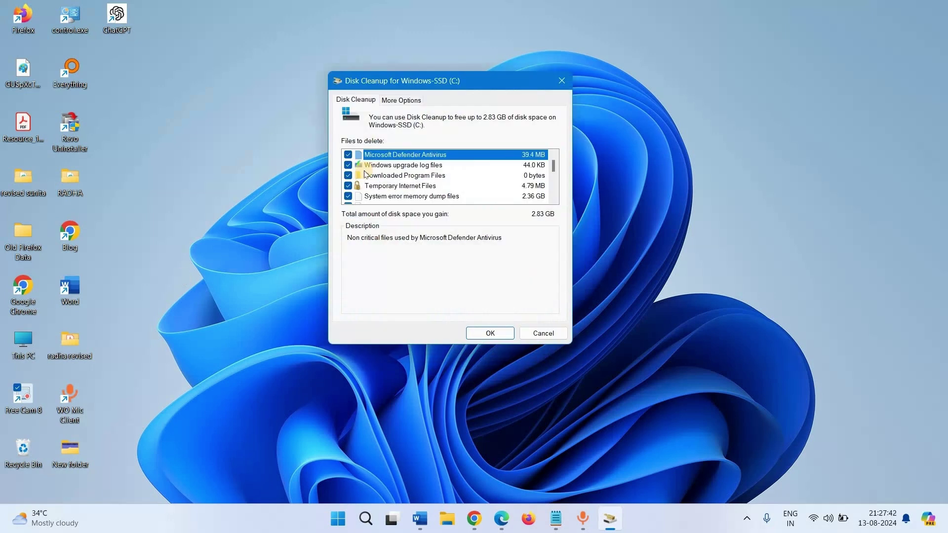
Step: Review the checked items and permanently delete the files
{"action": "scroll", "coordinate": [365, 185], "scroll_direction": "down", "scroll_amount": 2}
{"action": "scroll", "coordinate": [366, 185], "scroll_direction": "down", "scroll_amount": 2}
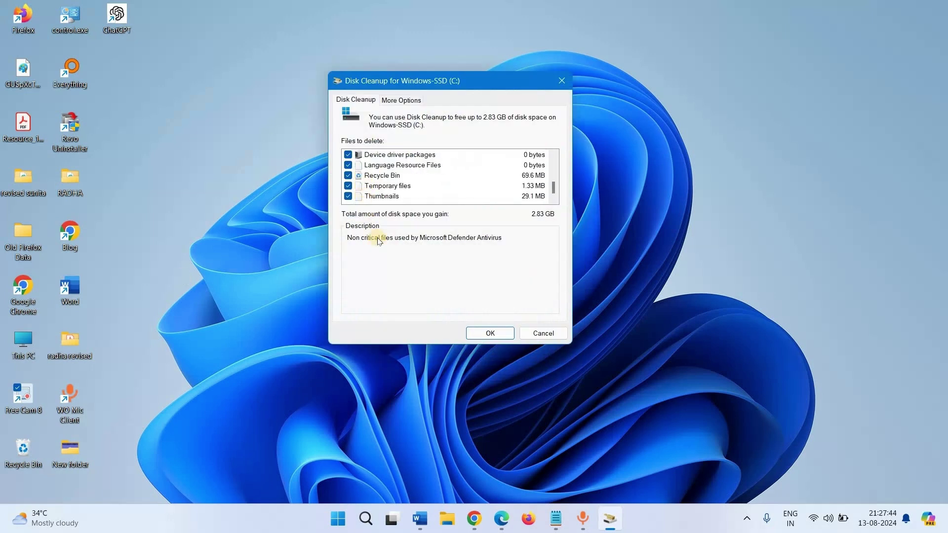
{"action": "left_click", "coordinate": [477, 334]}
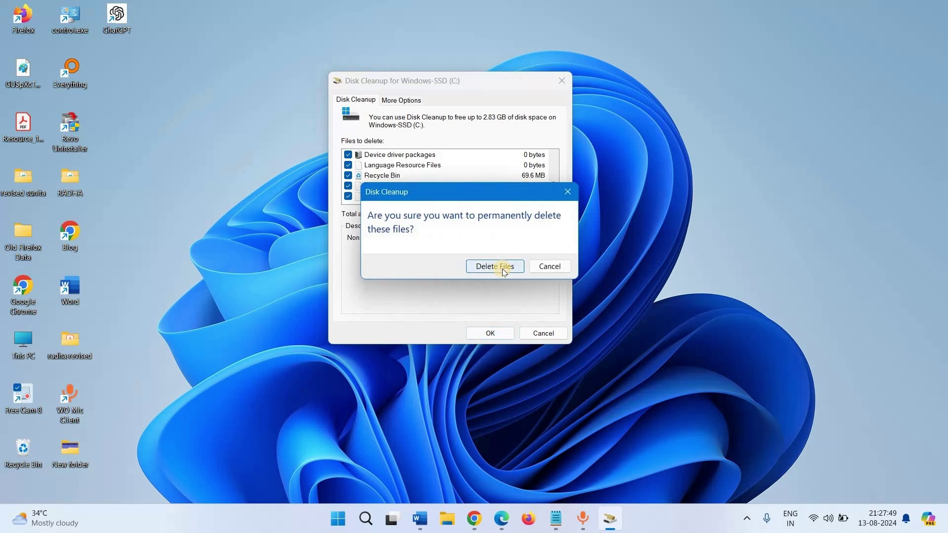
{"action": "left_click", "coordinate": [504, 272]}
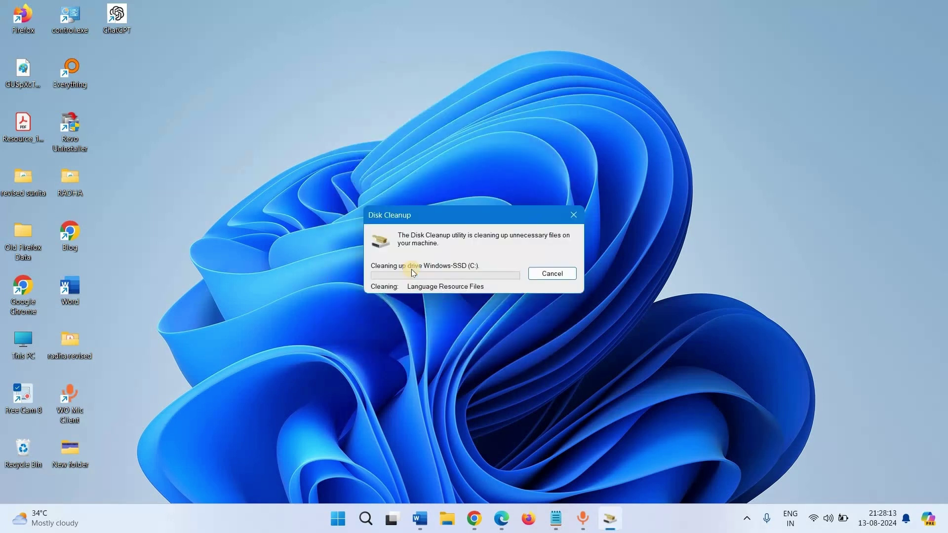